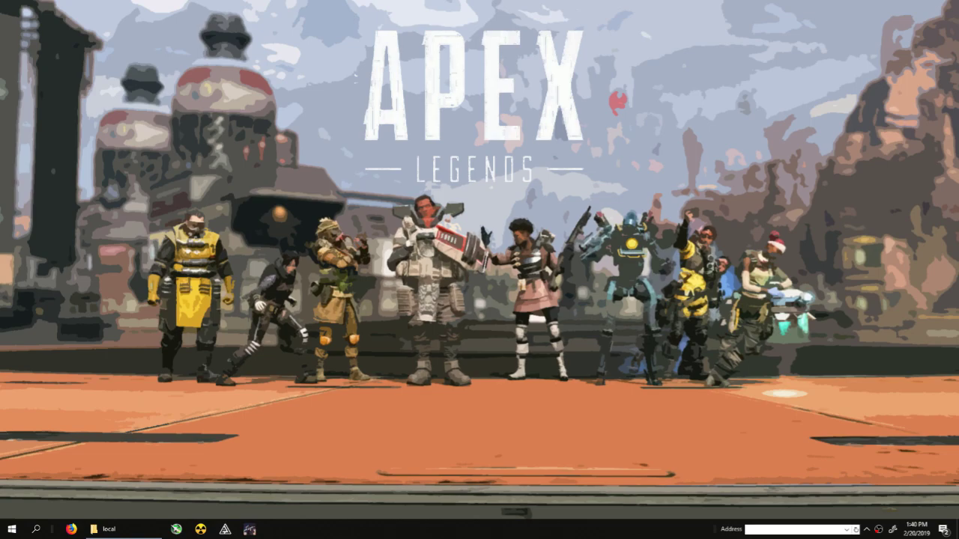
# - Open the local folder in Saved Games\Respawn\Apex and examine its full path
pyautogui.click(105, 529)
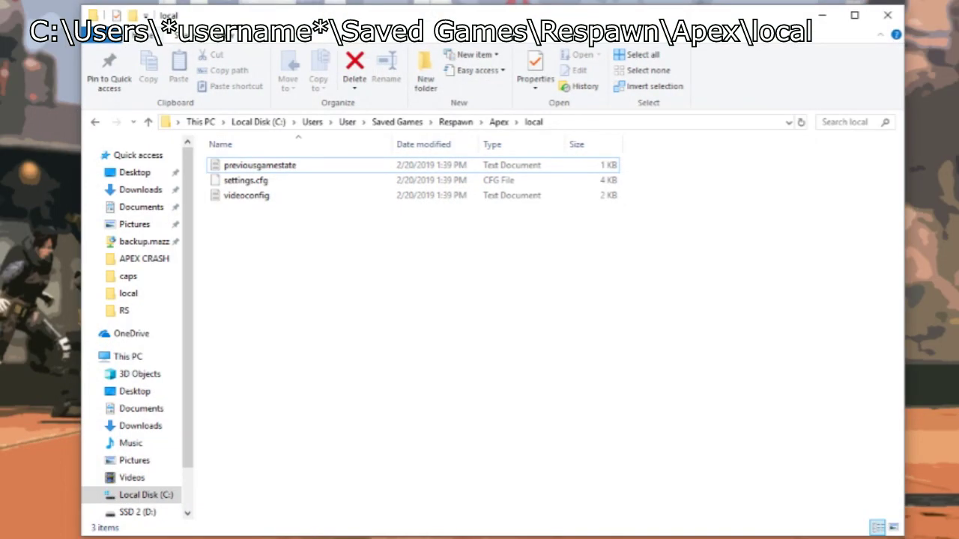
pyautogui.click(646, 121)
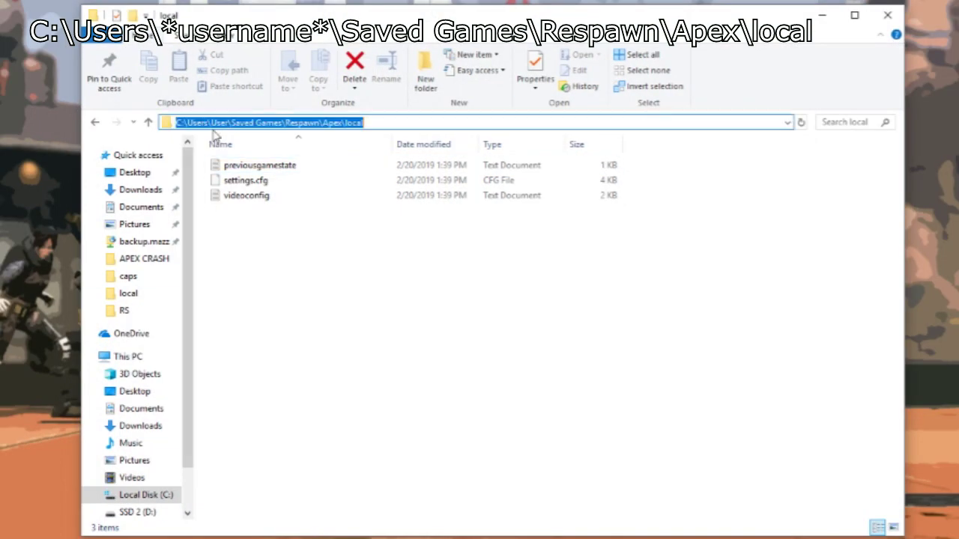
pyautogui.click(251, 197)
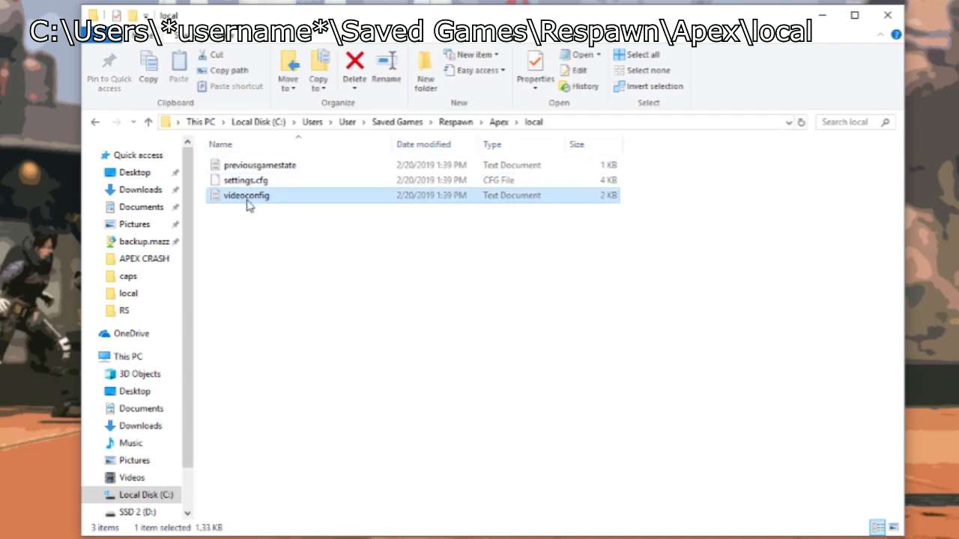
pyautogui.click(603, 121)
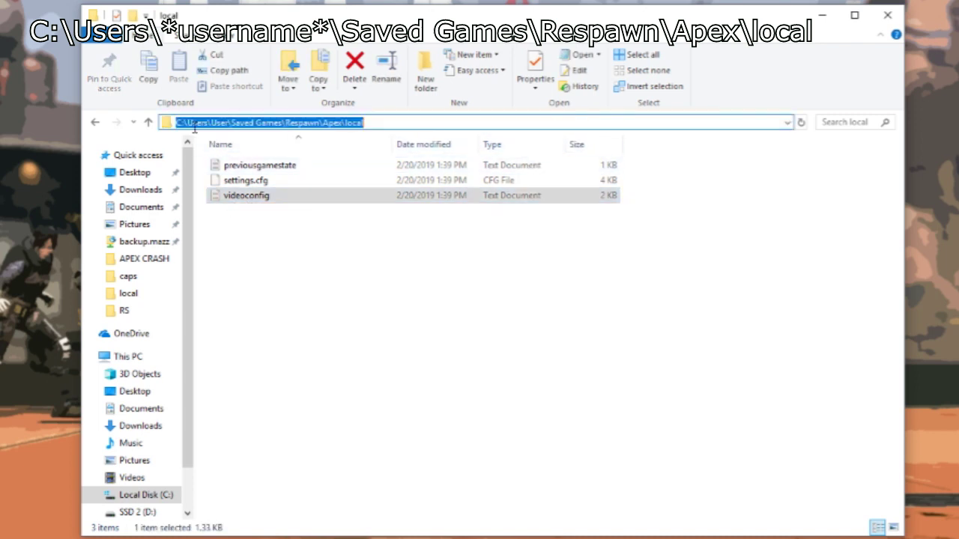
pyautogui.click(200, 122)
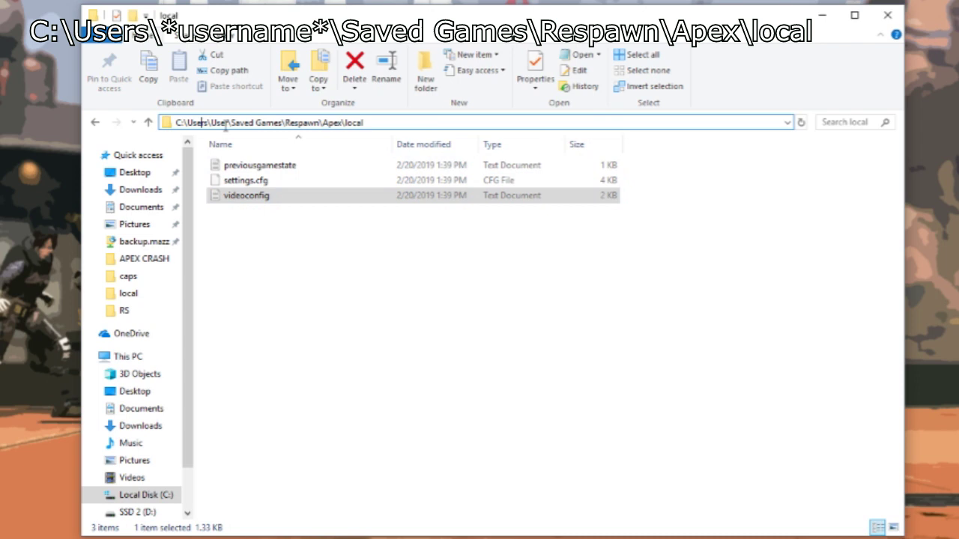
pyautogui.doubleClick(225, 123)
pyautogui.moveTo(232, 123); pyautogui.dragTo(315, 122)
pyautogui.doubleClick(332, 122)
pyautogui.click(366, 123)
# - Open the videoconfig text file from the Apex local folder in Notepad
pyautogui.click(251, 201)
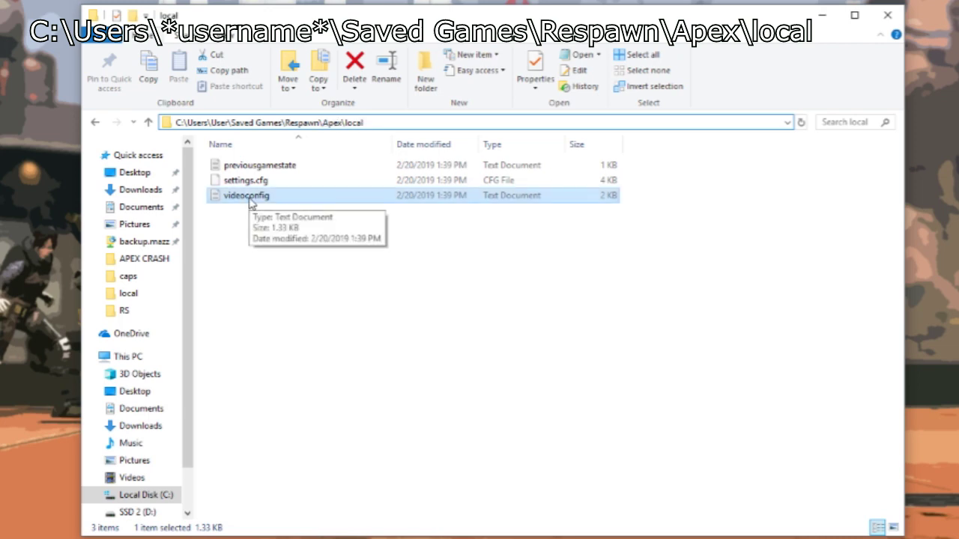
pyautogui.doubleClick(251, 201)
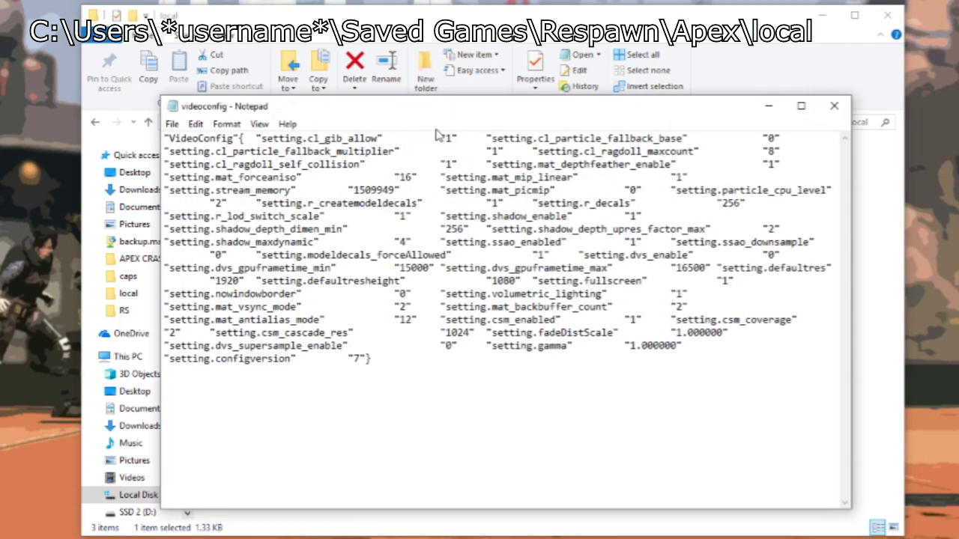
pyautogui.moveTo(447, 114)
pyautogui.mouseDown()
pyautogui.moveTo(372, 103)
pyautogui.moveTo(429, 108)
pyautogui.mouseUp()
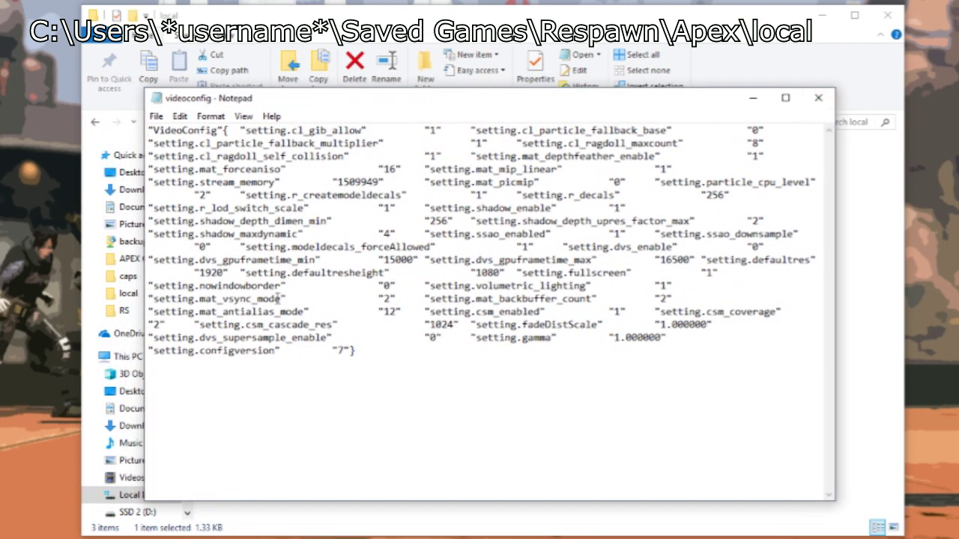
# - Set setting.mat_vsync_mode to 3 in the videoconfig file
pyautogui.moveTo(151, 298); pyautogui.dragTo(396, 298)
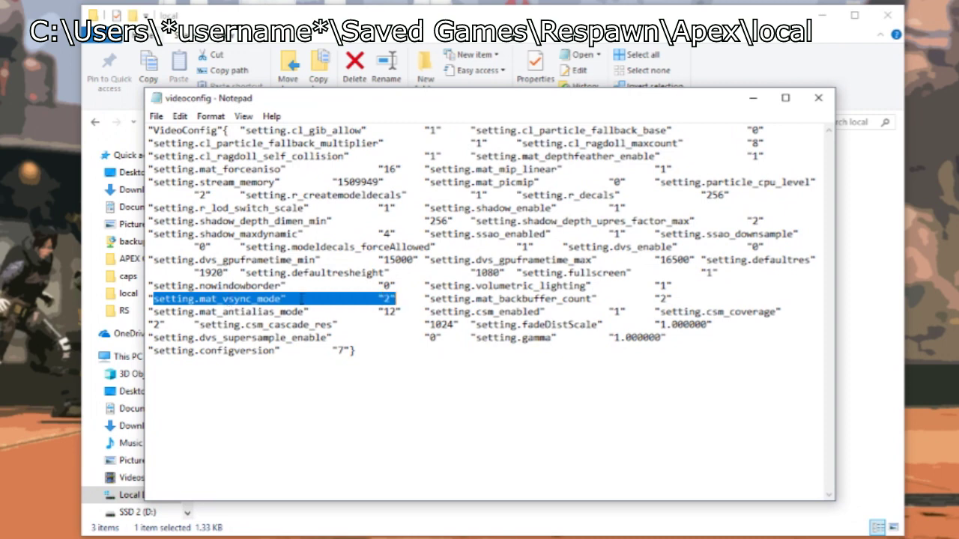
pyautogui.click(391, 298)
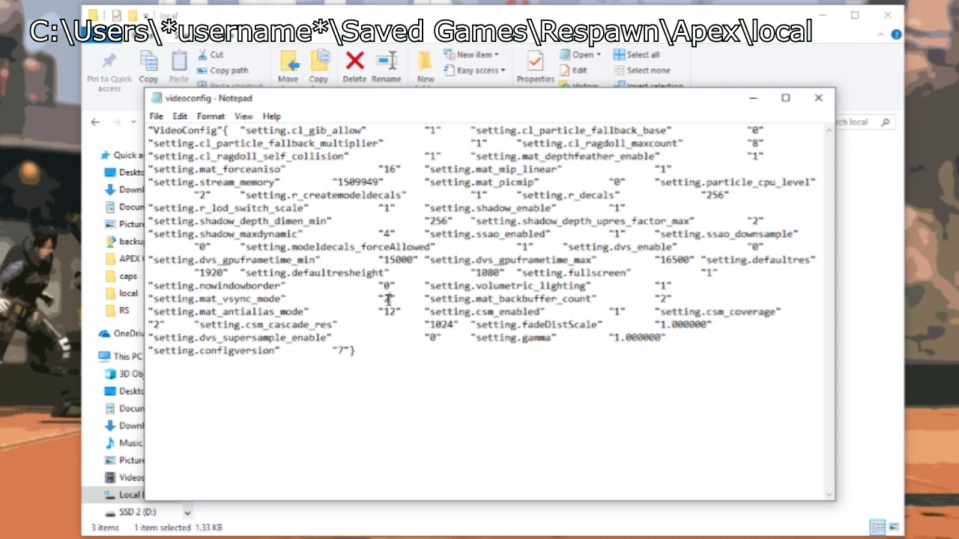
pyautogui.write('3')
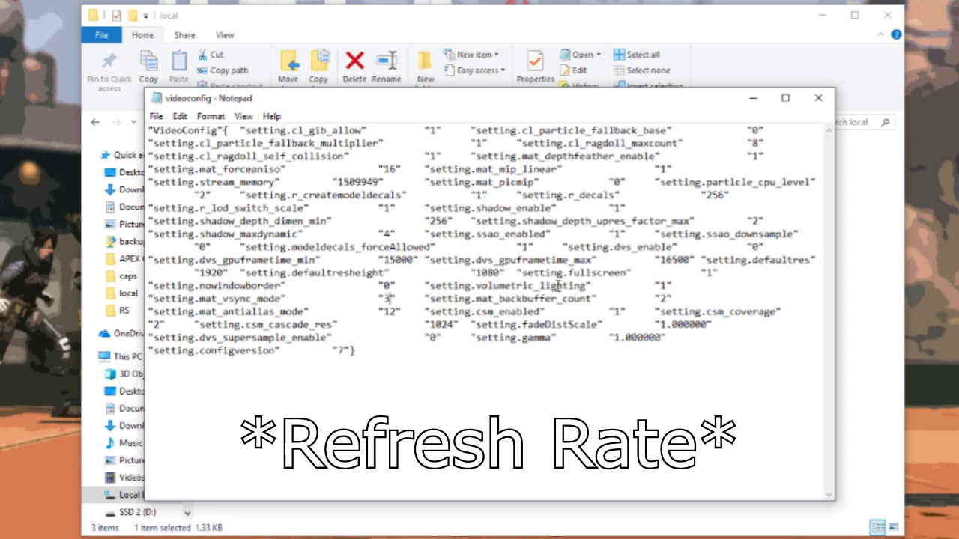
# - Set setting.dvs_gpuframetime_max to 60 and setting.dvs_gpuframetime_min to 31
pyautogui.moveTo(429, 260); pyautogui.dragTo(688, 264)
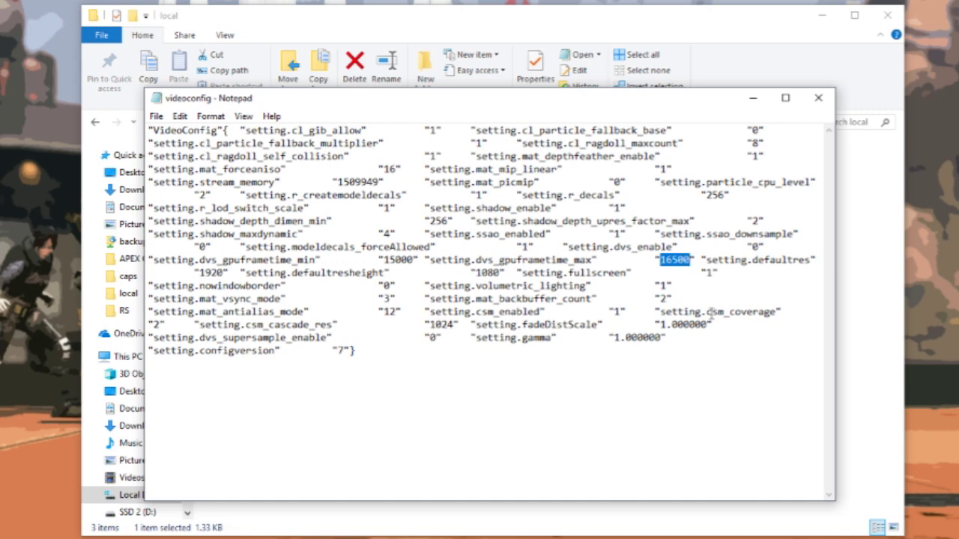
pyautogui.write('70')
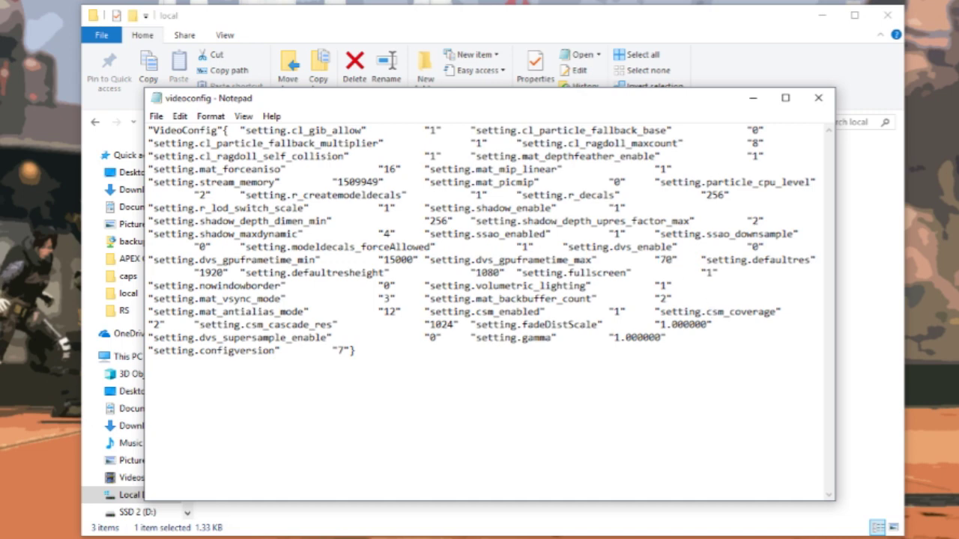
pyautogui.write('60')
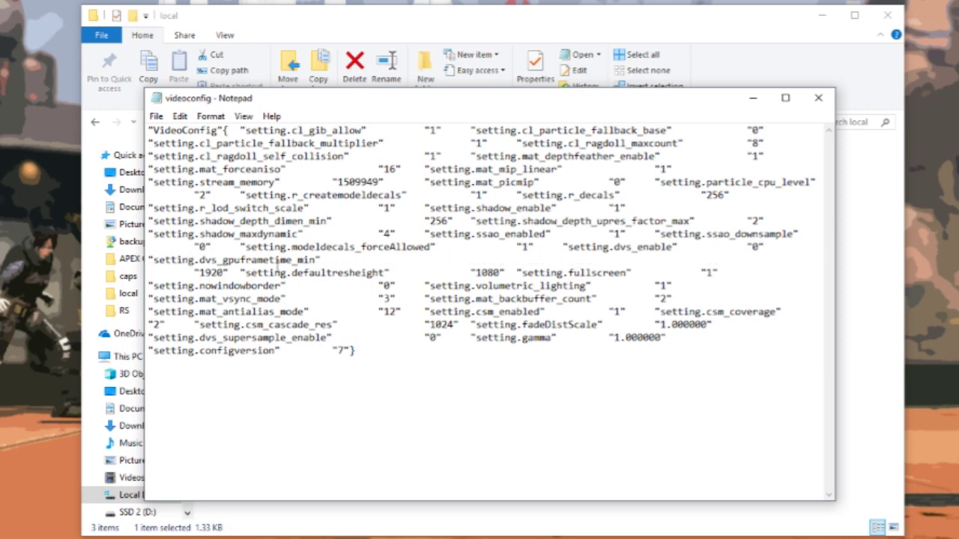
pyautogui.moveTo(148, 260); pyautogui.dragTo(409, 262)
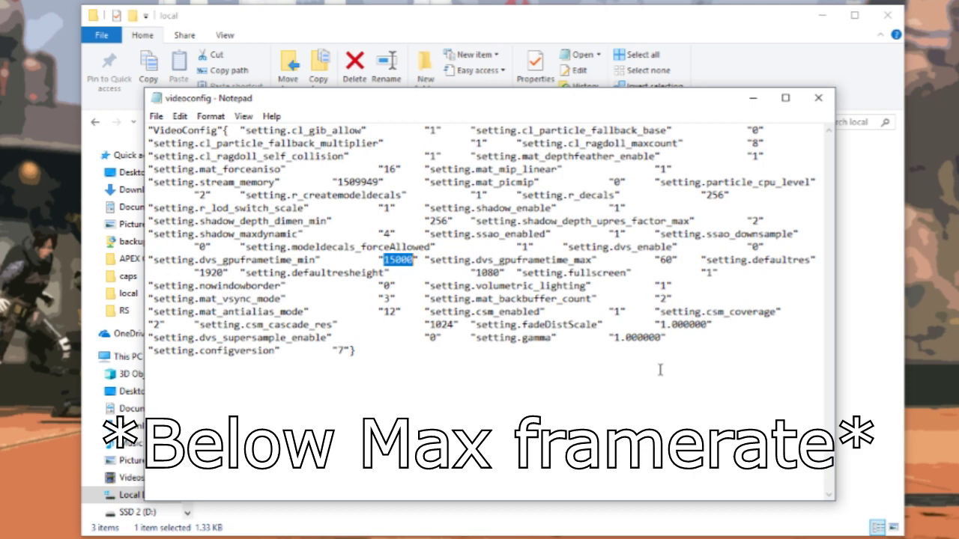
pyautogui.write('3')
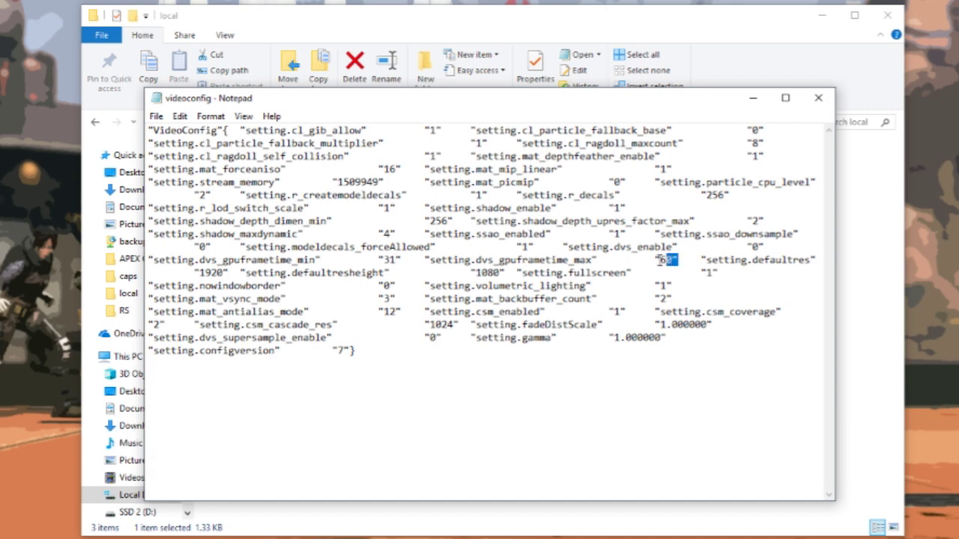
# - Review the edited frame time and vsync entries, and save and close the videoconfig file
pyautogui.moveTo(677, 259); pyautogui.dragTo(150, 260)
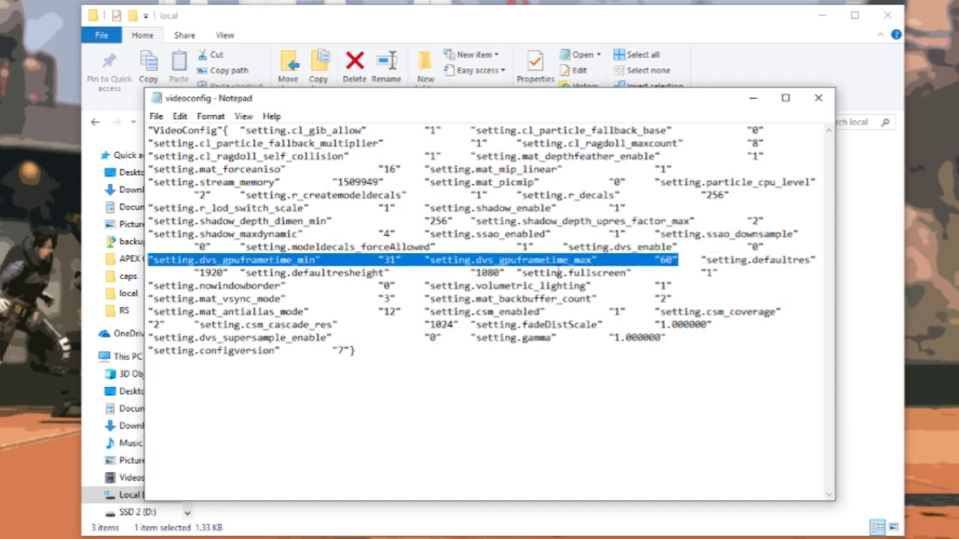
pyautogui.moveTo(403, 297); pyautogui.dragTo(105, 299)
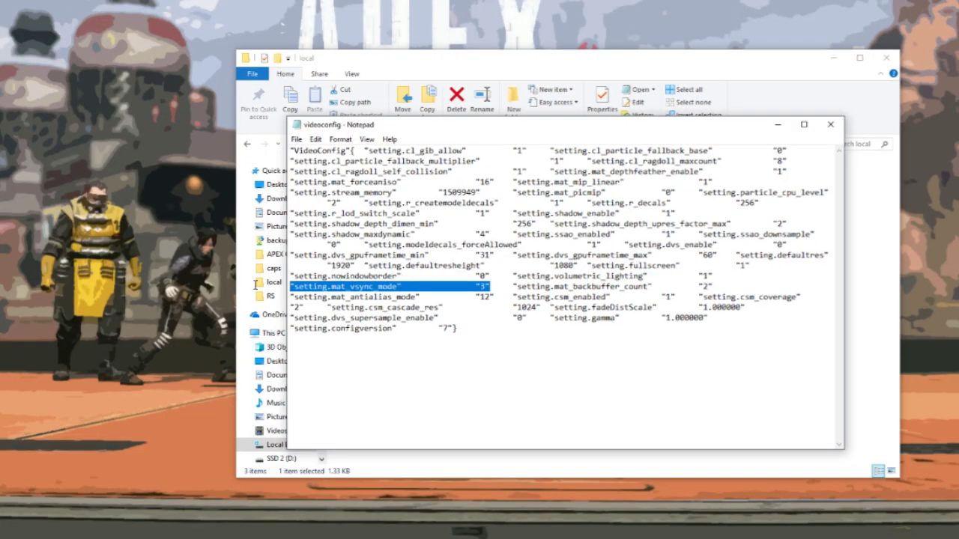
pyautogui.click(156, 116)
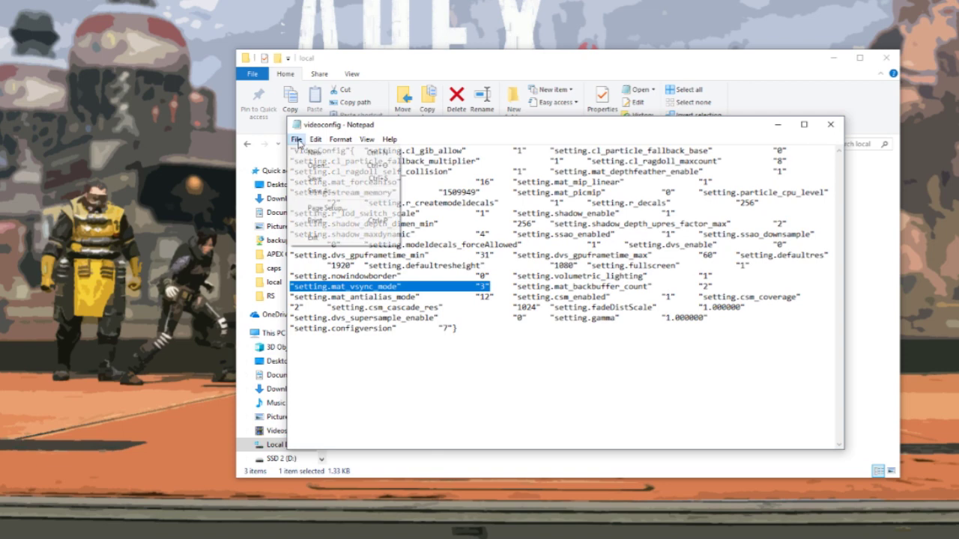
pyautogui.click(323, 178)
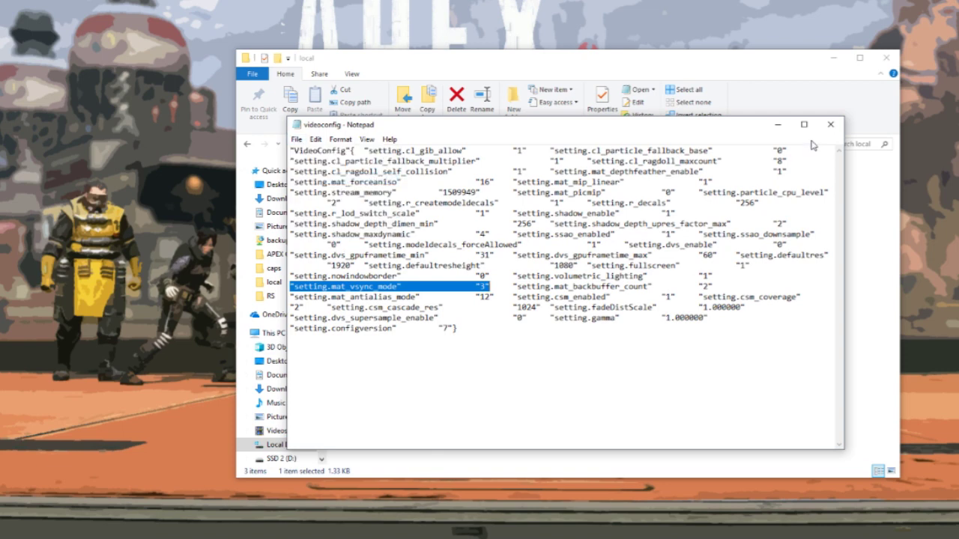
pyautogui.click(830, 125)
# - Make the videoconfig file read-only through its file properties
pyautogui.rightClick(422, 207)
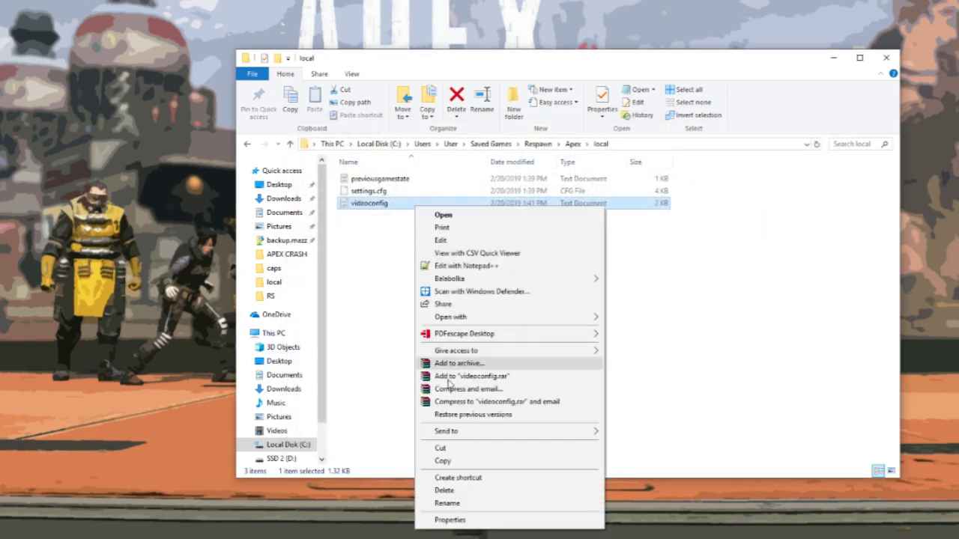
pyautogui.click(447, 520)
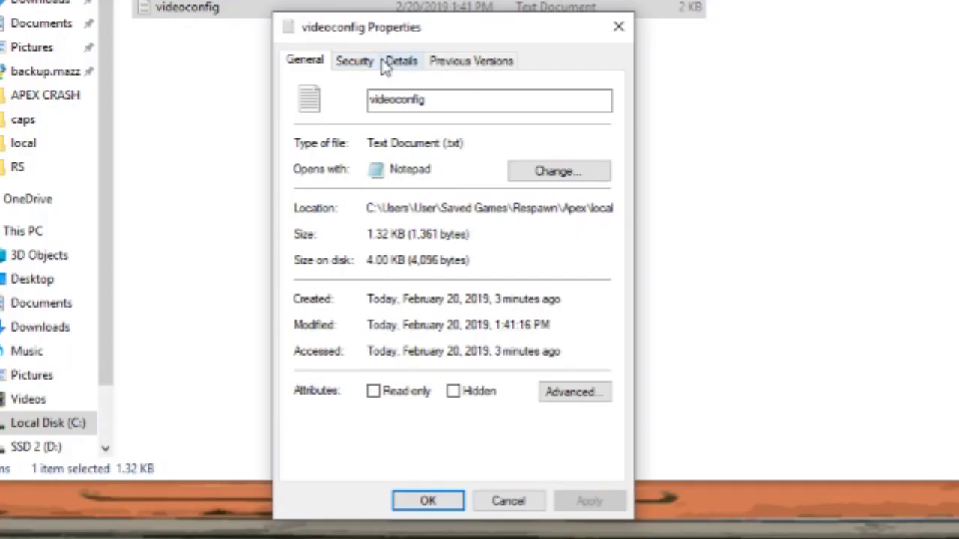
pyautogui.click(403, 400)
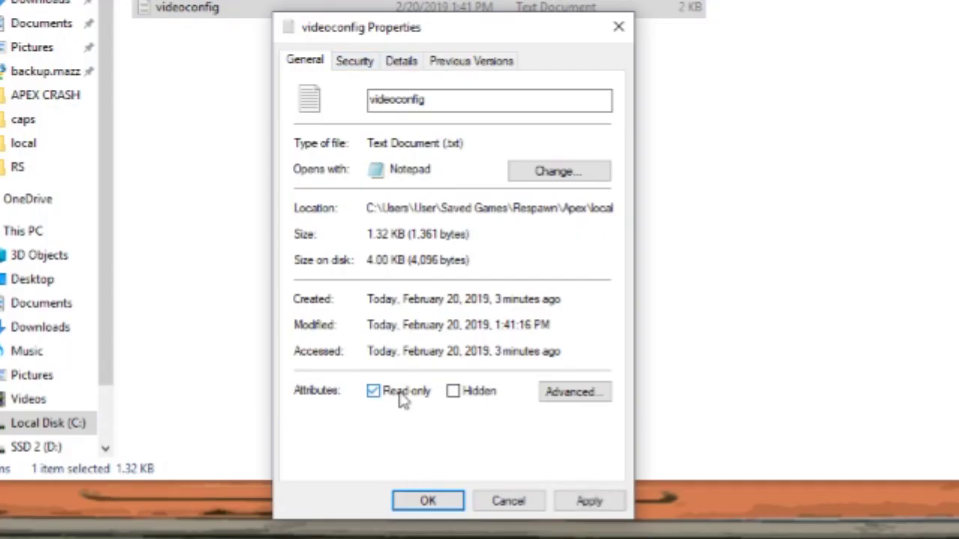
pyautogui.click(589, 501)
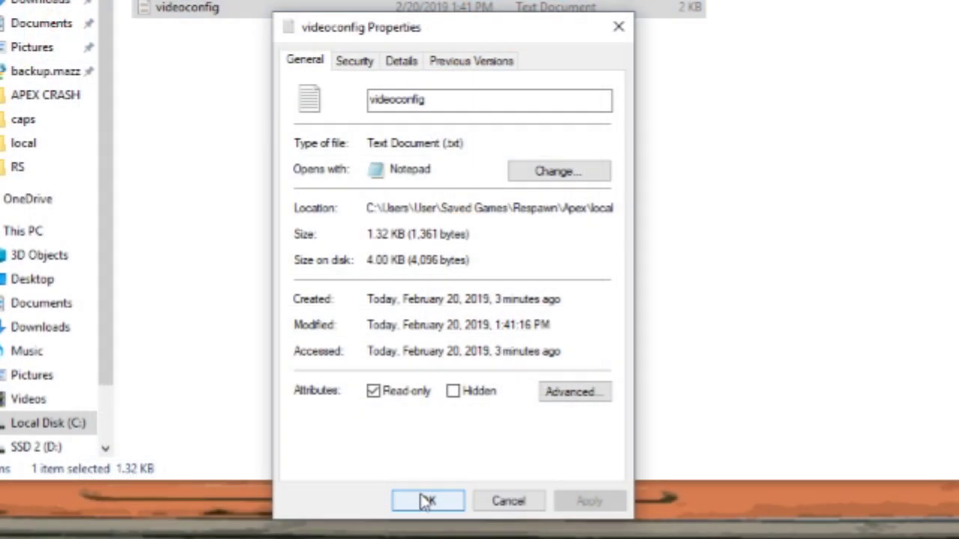
pyautogui.click(426, 501)
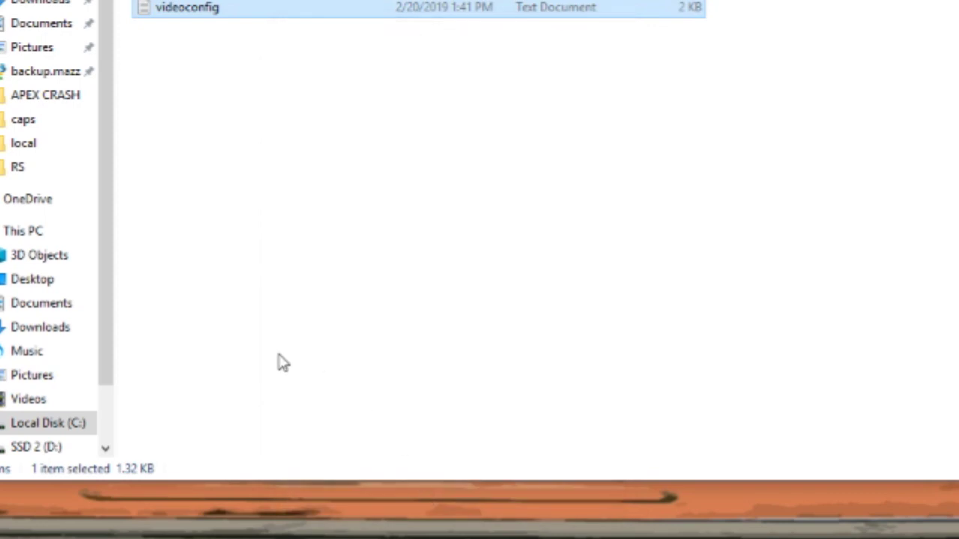
# - Reopen videoconfig for editing, and set setting.nowindowborder to 1 and setting.fullscreen to 0
pyautogui.rightClick(206, 8)
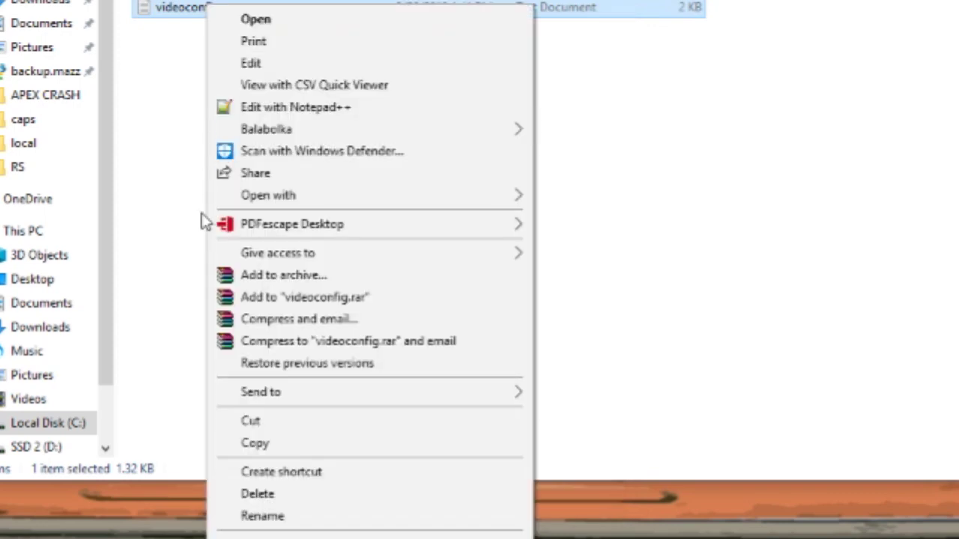
pyautogui.click(259, 60)
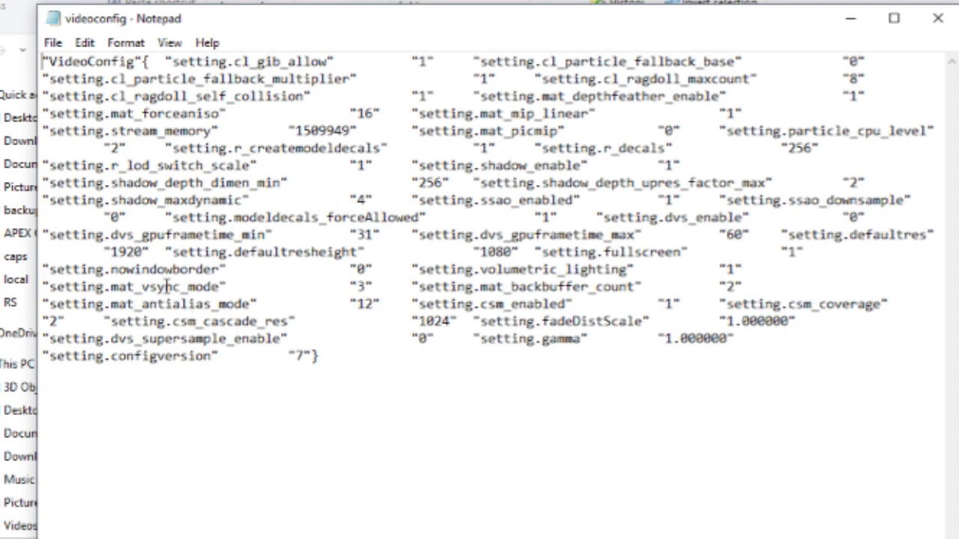
pyautogui.doubleClick(370, 270)
pyautogui.moveTo(370, 269); pyautogui.dragTo(44, 270)
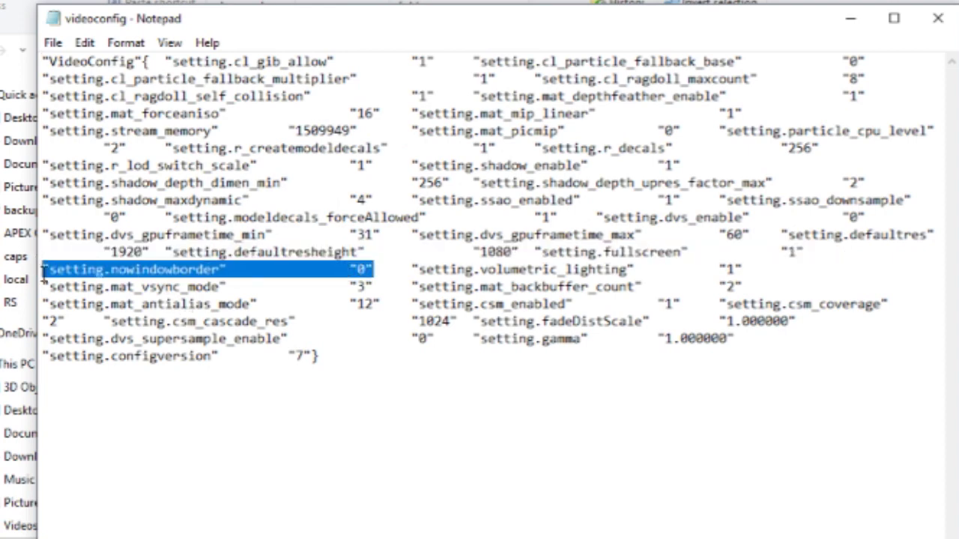
pyautogui.moveTo(366, 270); pyautogui.dragTo(360, 270)
pyautogui.write('1')
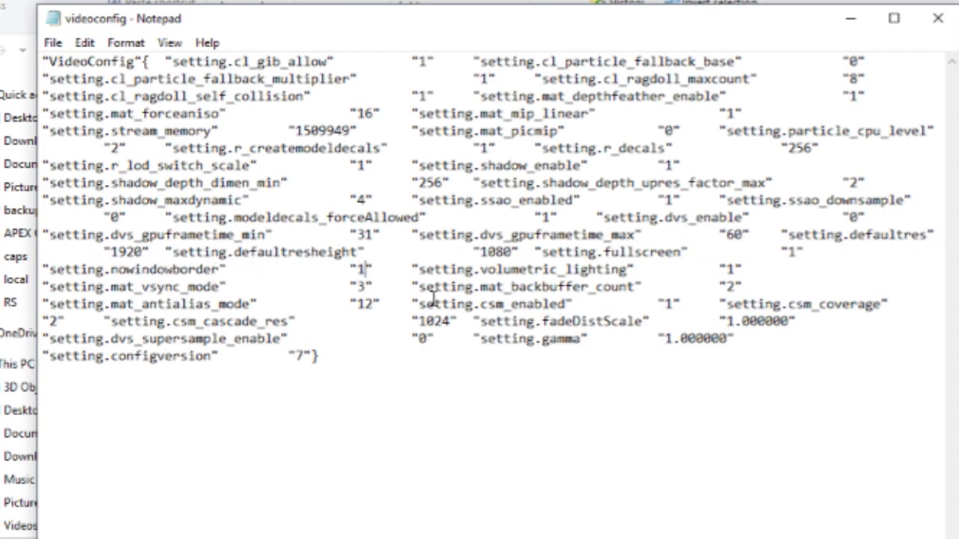
pyautogui.doubleClick(792, 252)
pyautogui.write('0')
# - Try to save the window mode changes to the read-only videoconfig file
pyautogui.click(52, 43)
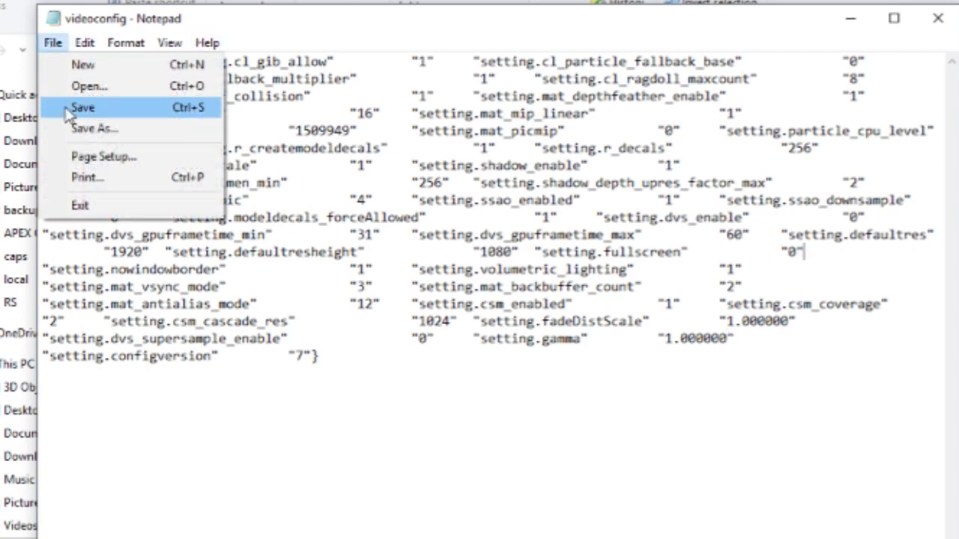
pyautogui.click(72, 106)
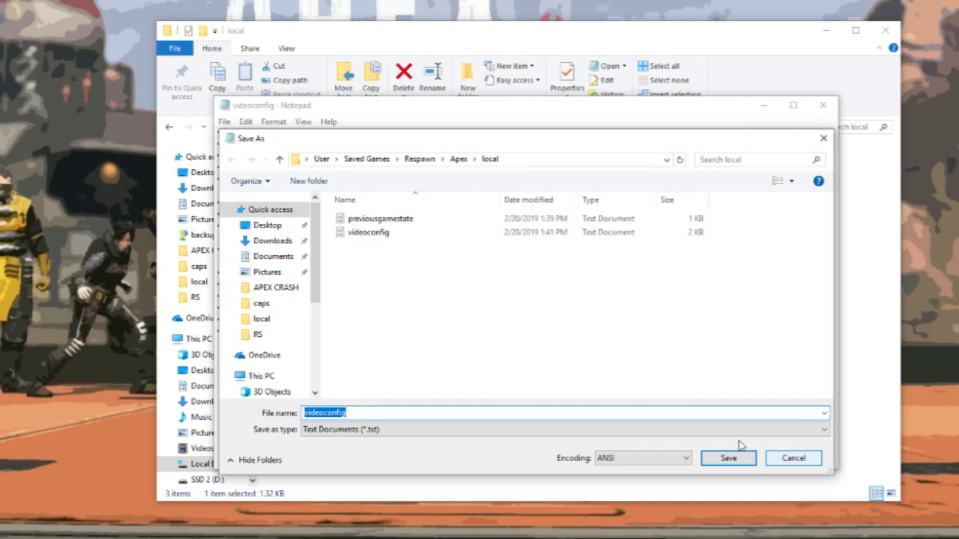
pyautogui.click(810, 459)
pyautogui.hotkey('alt', 'F4')
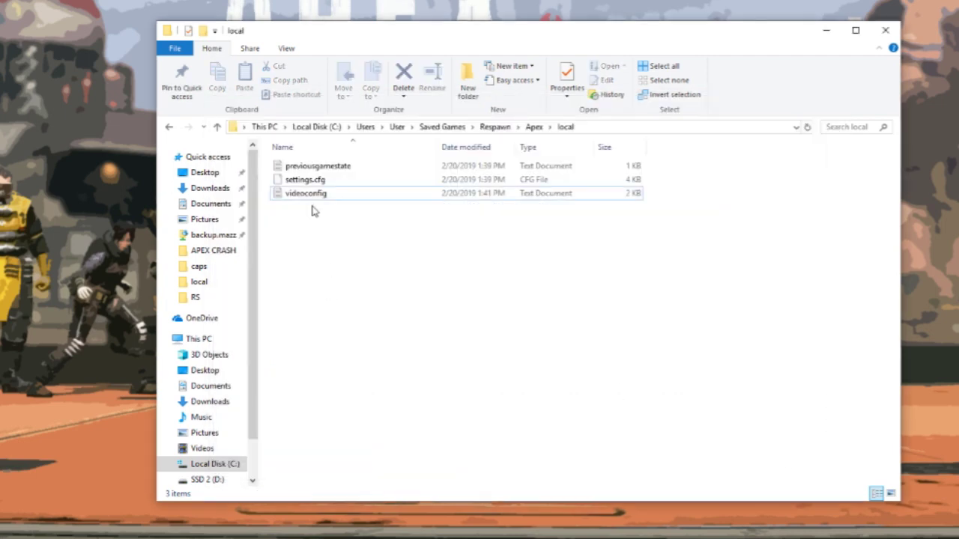
# - Remove the read-only attribute from the videoconfig file and apply the change
pyautogui.rightClick(313, 201)
pyautogui.click(349, 537)
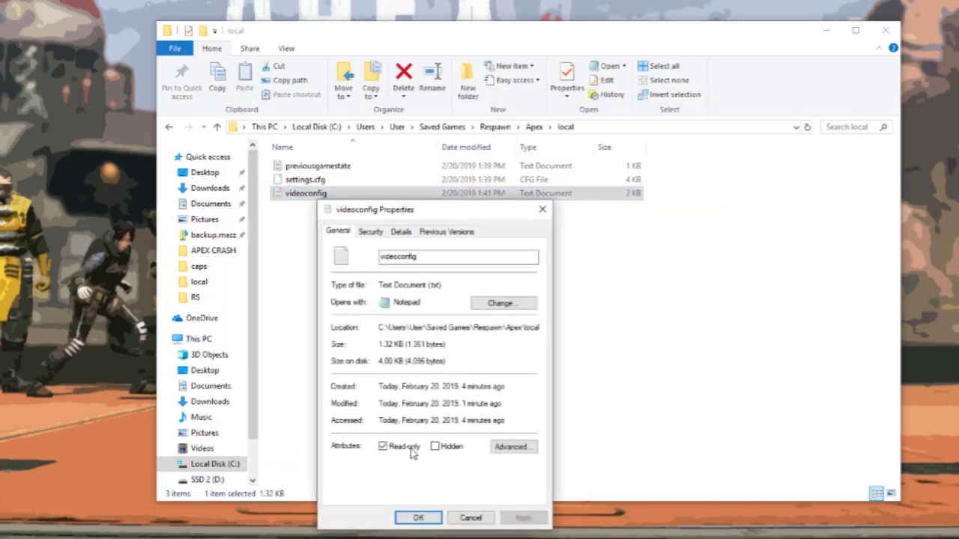
pyautogui.click(409, 449)
pyautogui.click(523, 518)
# - Save the window mode changes in videoconfig, and turn the file's read-only attribute back on
pyautogui.doubleClick(305, 194)
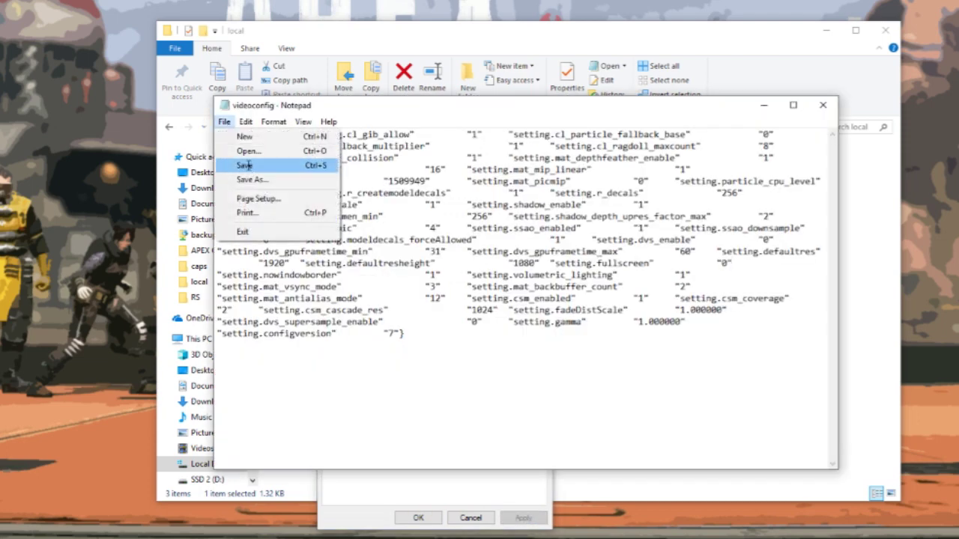
pyautogui.click(251, 161)
pyautogui.click(366, 514)
pyautogui.click(402, 450)
pyautogui.click(523, 518)
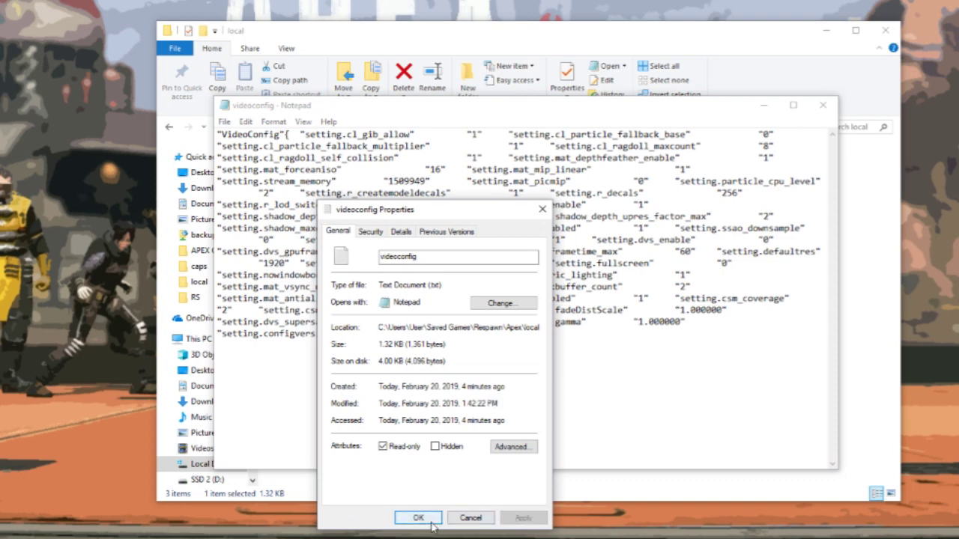
# - Confirm the read-only properties of the videoconfig file and close the open file
pyautogui.click(418, 517)
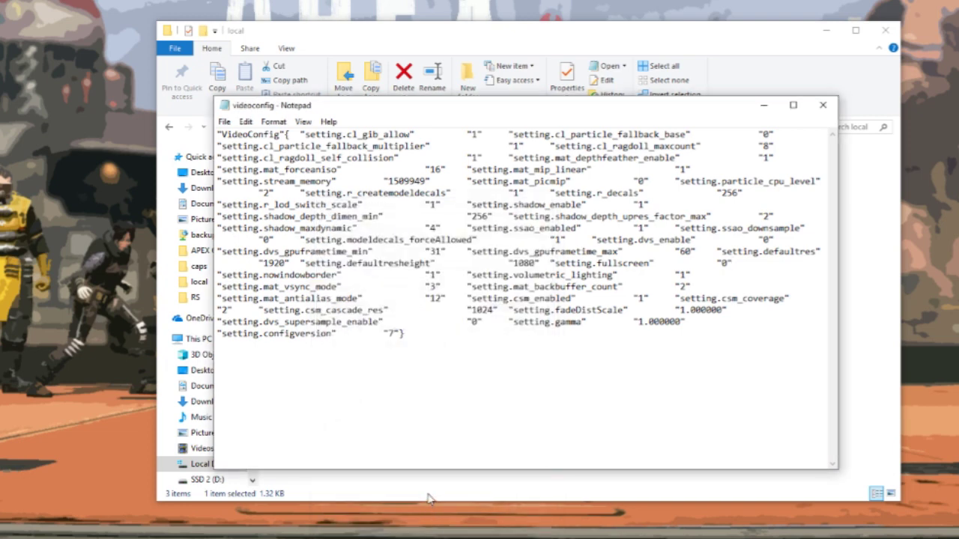
pyautogui.hotkey('alt', 'F4')
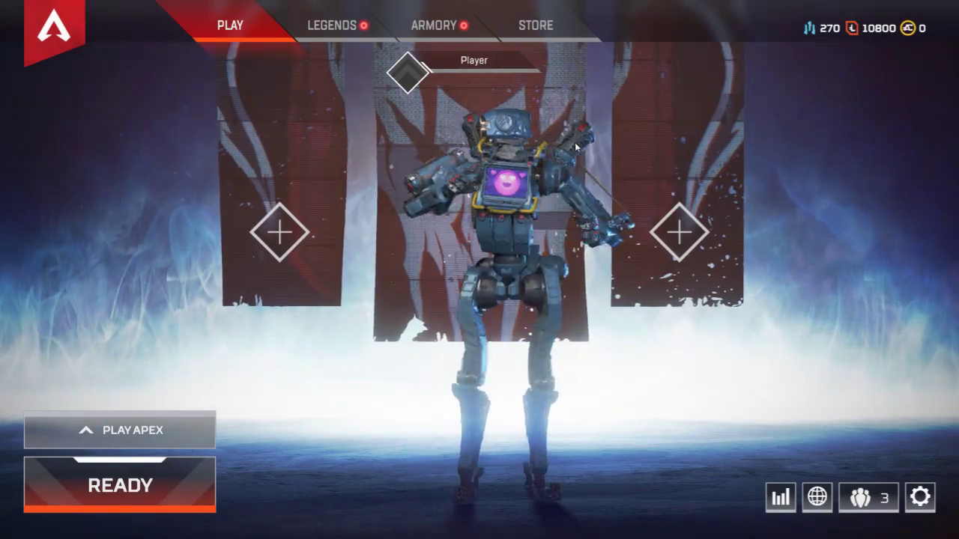
# - Switch to Apex Legends and examine its video settings, checking display mode, V-Sync and the other advanced options
pyautogui.click(920, 497)
pyautogui.click(480, 277)
pyautogui.click(535, 25)
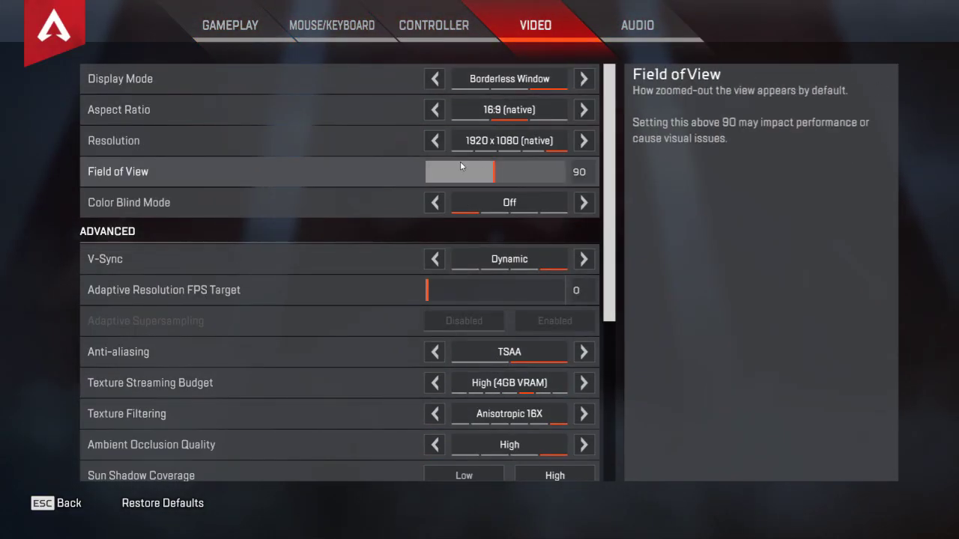
pyautogui.scroll(-2, 485, 382)
pyautogui.scroll(2, 485, 383)
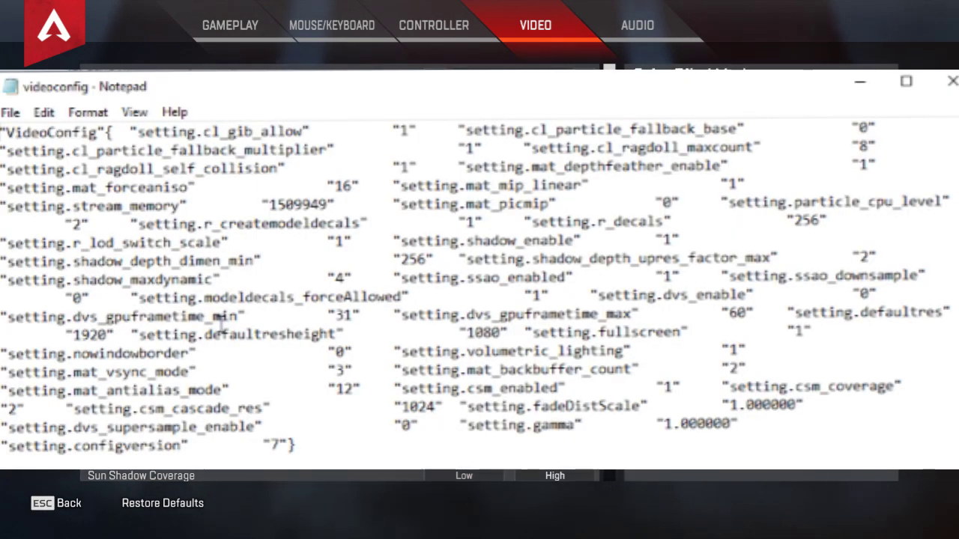
# - Leave the video settings and return to the game lobby
pyautogui.hotkey('alt', 'Tab')
pyautogui.click(436, 78)
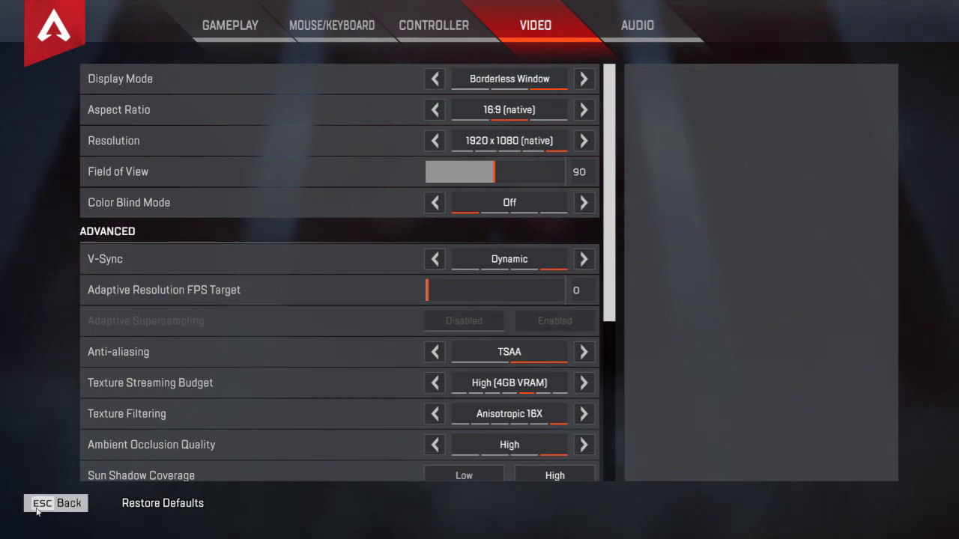
pyautogui.click(45, 503)
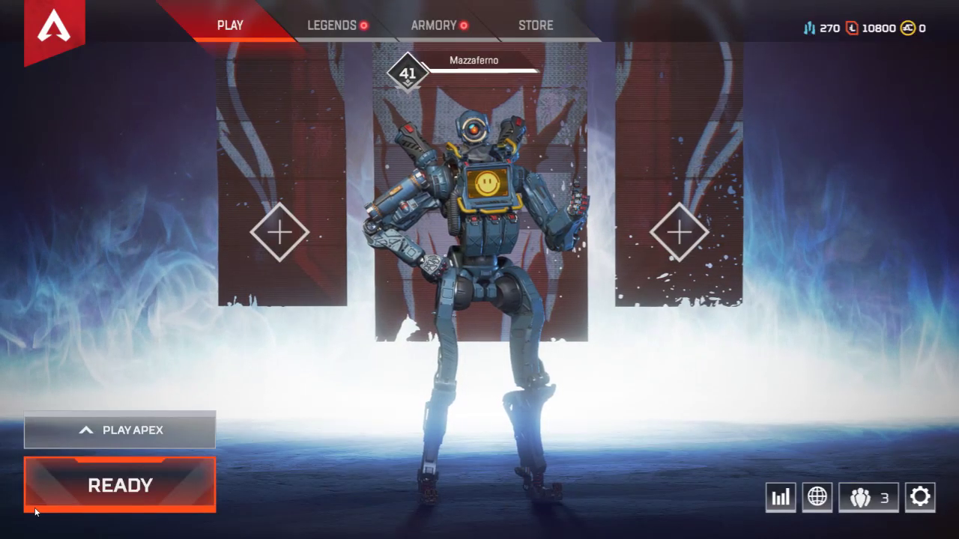